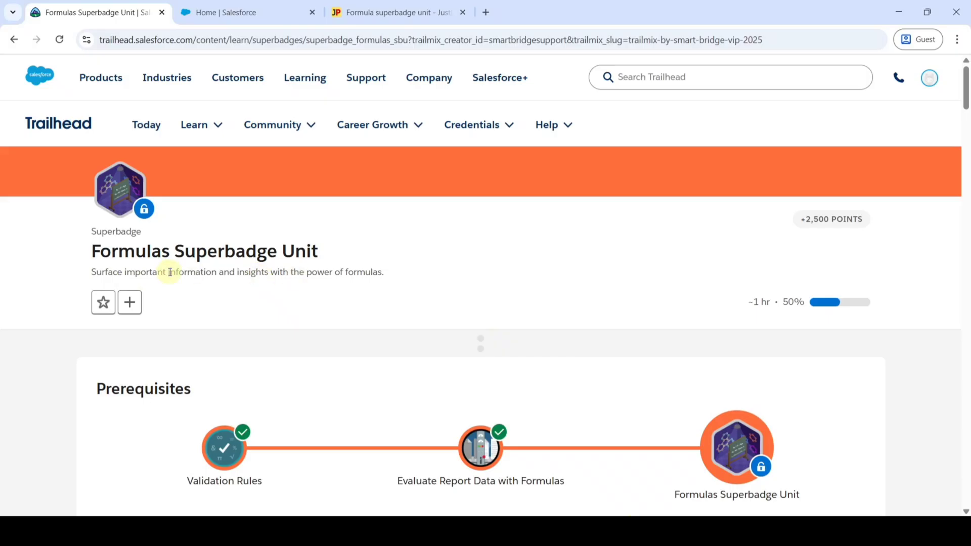
- Review the Formulas Superbadge challenge list, then switch to the hands-on org's Setup Home
drag(965, 85, 965, 448)
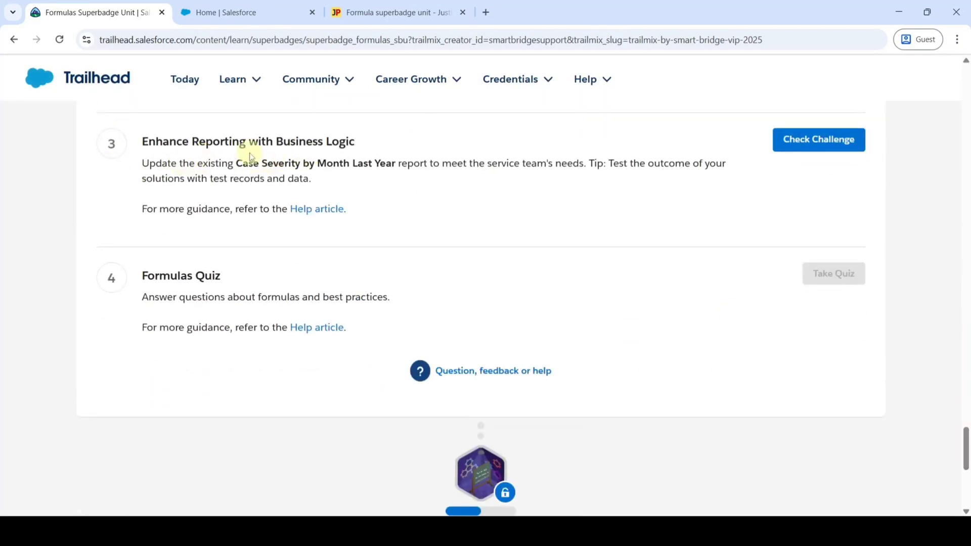
scroll(368, 226, up, 3)
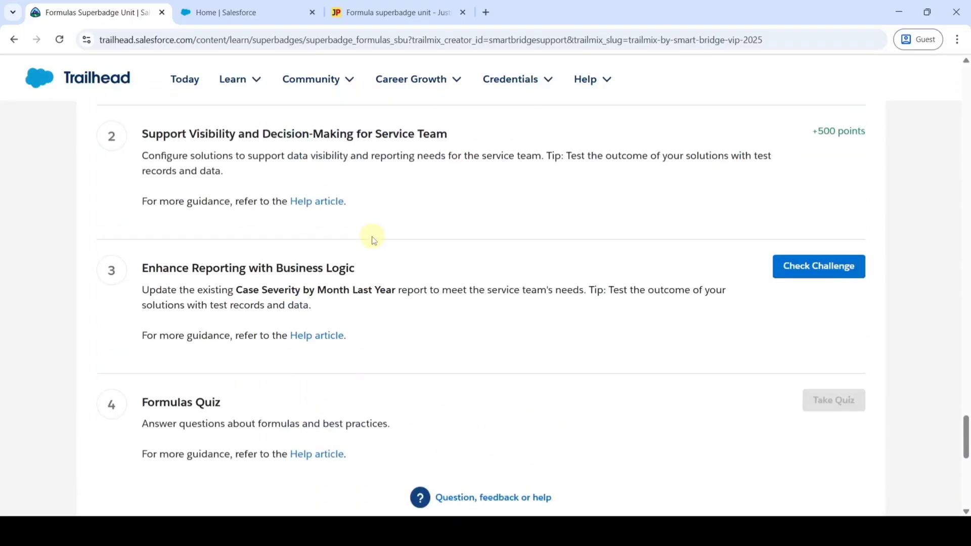
scroll(405, 268, up, 5)
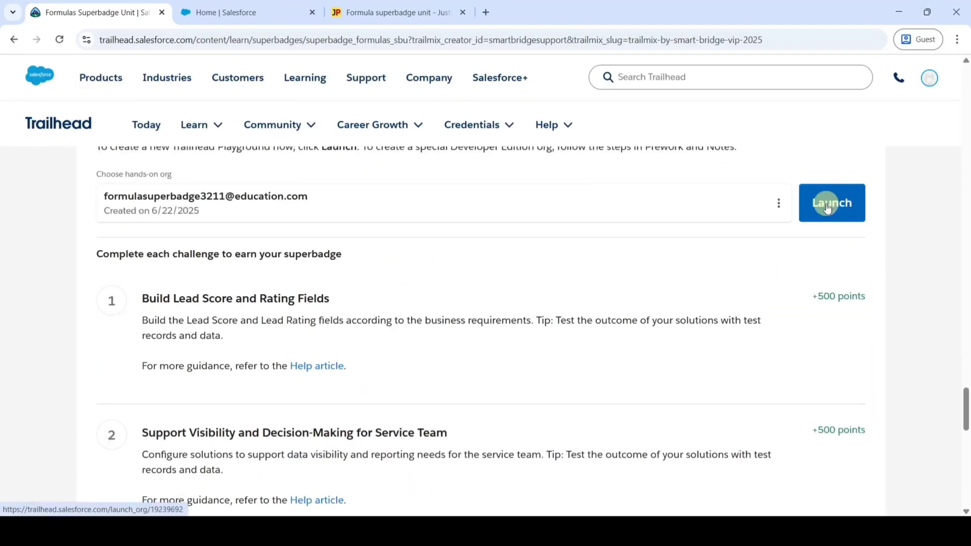
click(188, 10)
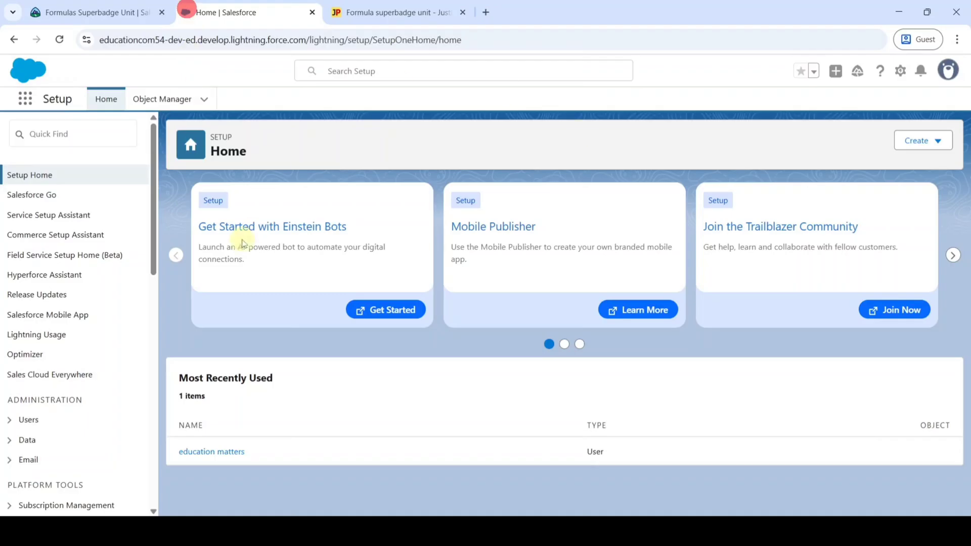
click(108, 7)
scroll(379, 310, up, 15)
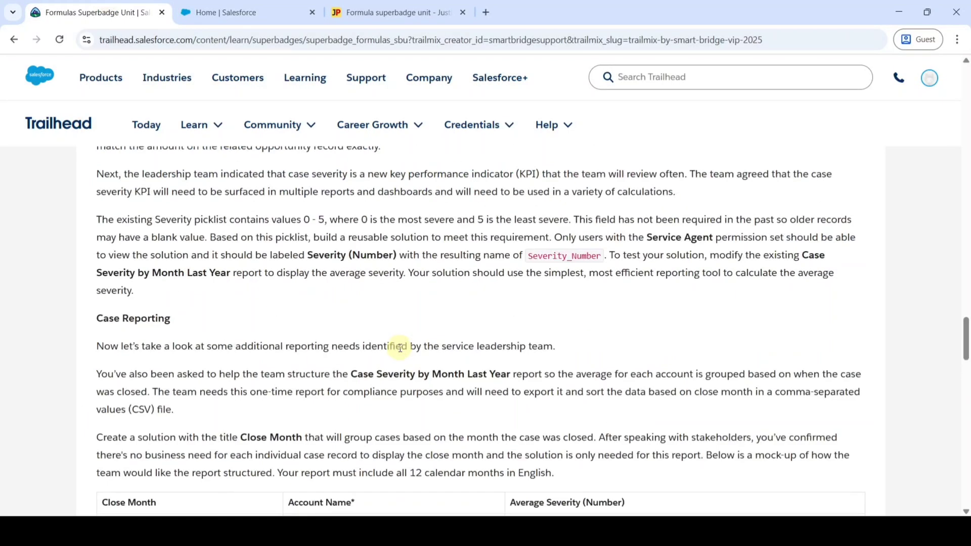
scroll(399, 347, down, 2)
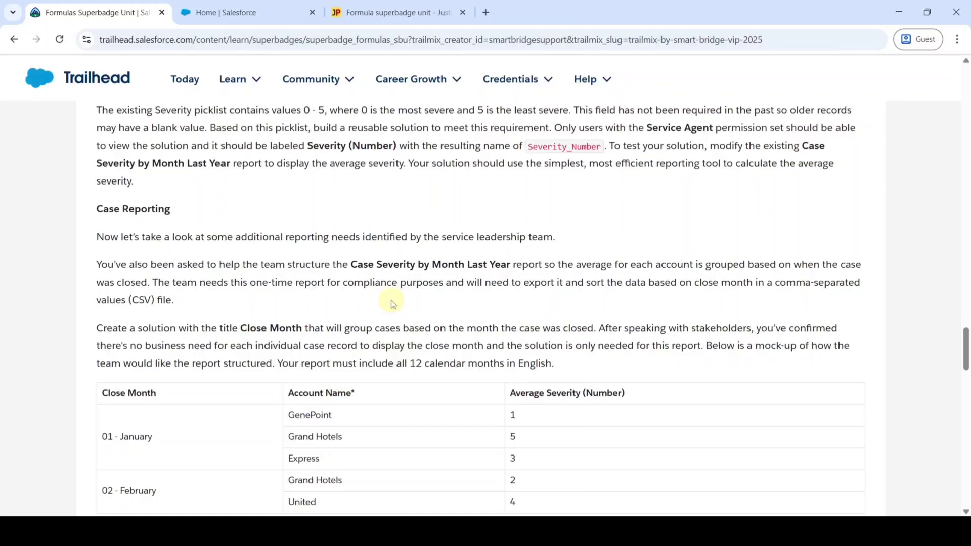
scroll(435, 293, down, 1)
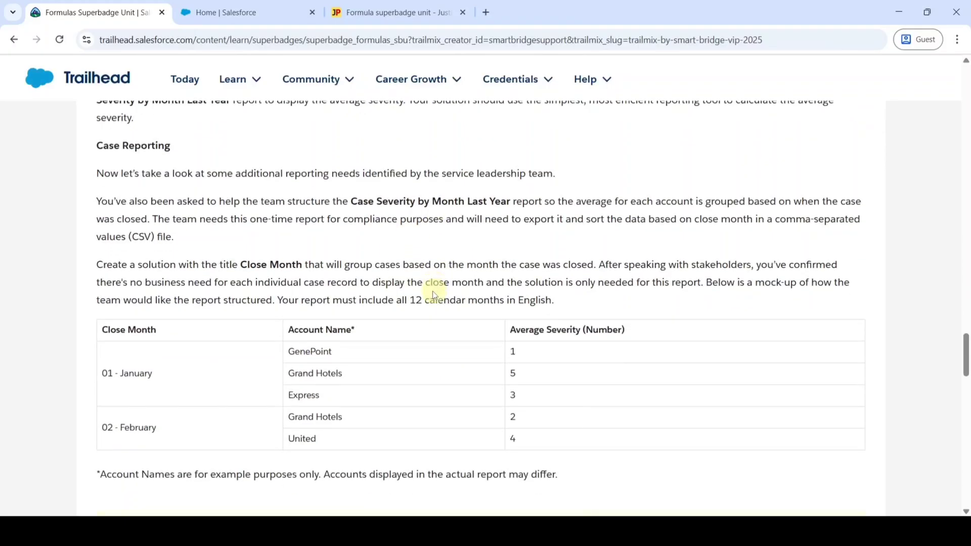
drag(348, 201, 507, 200)
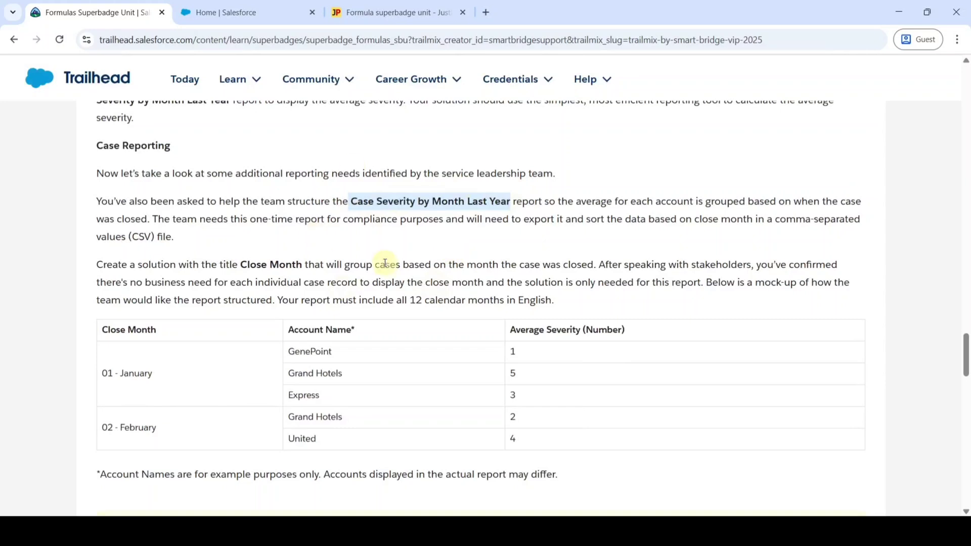
click(237, 20)
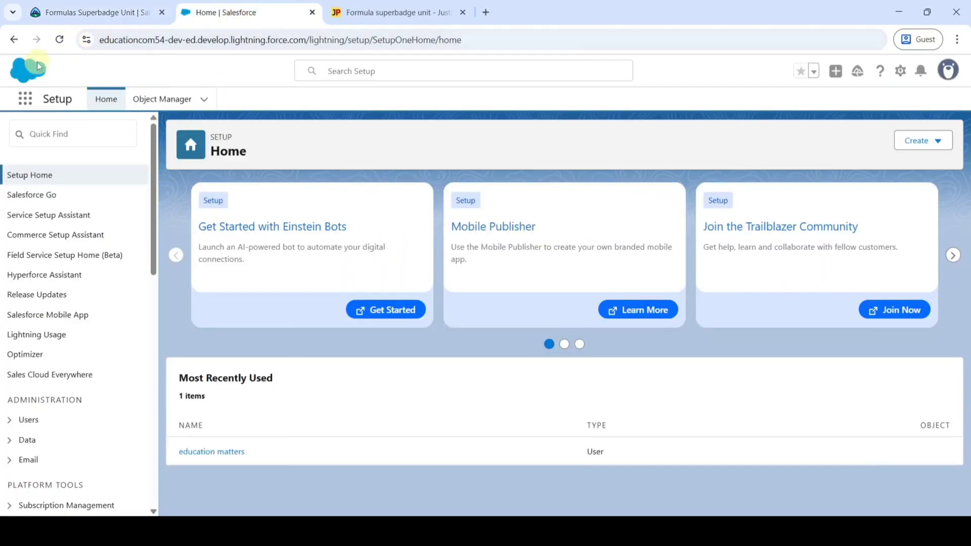
- Search the App Launcher for 'report', open Reports, dismiss the Go Mobile panel, and show All Reports
click(24, 99)
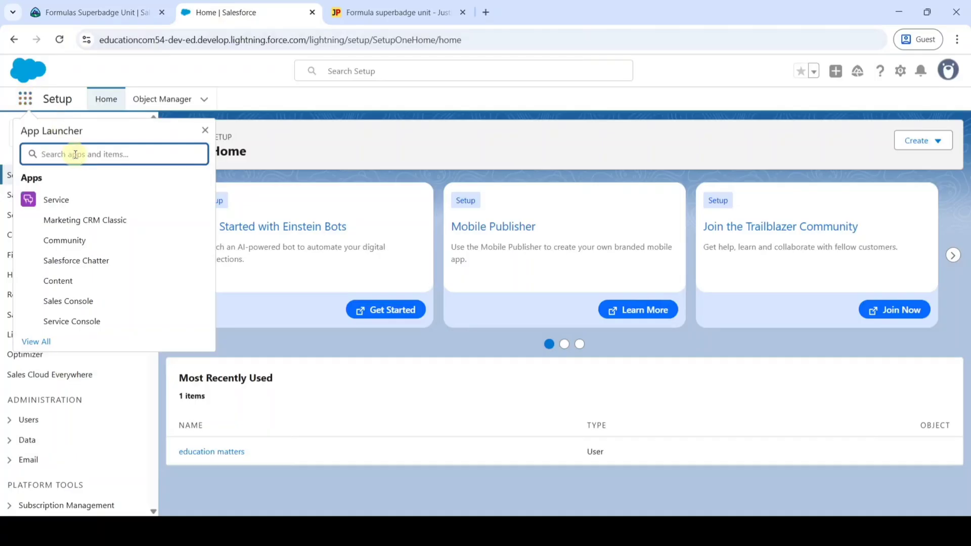
text(reports)
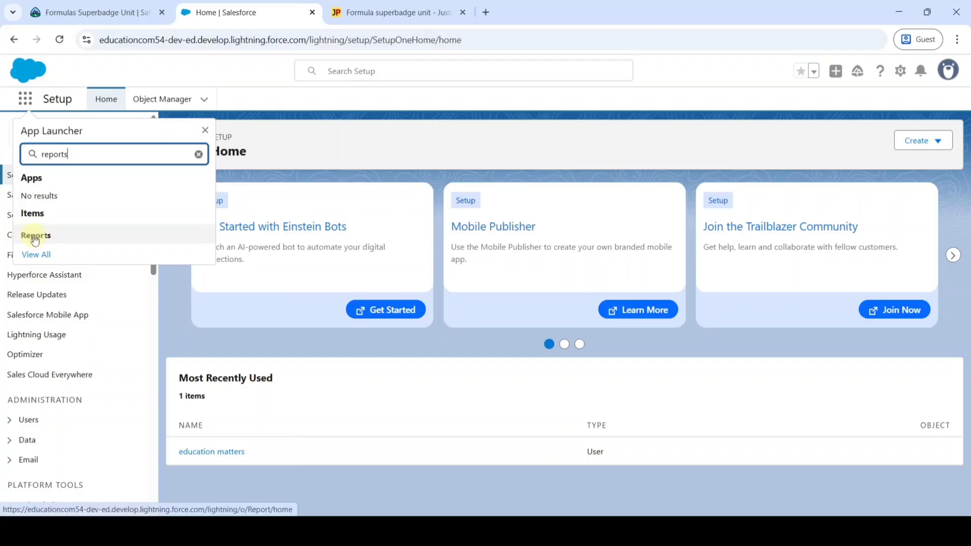
click(34, 236)
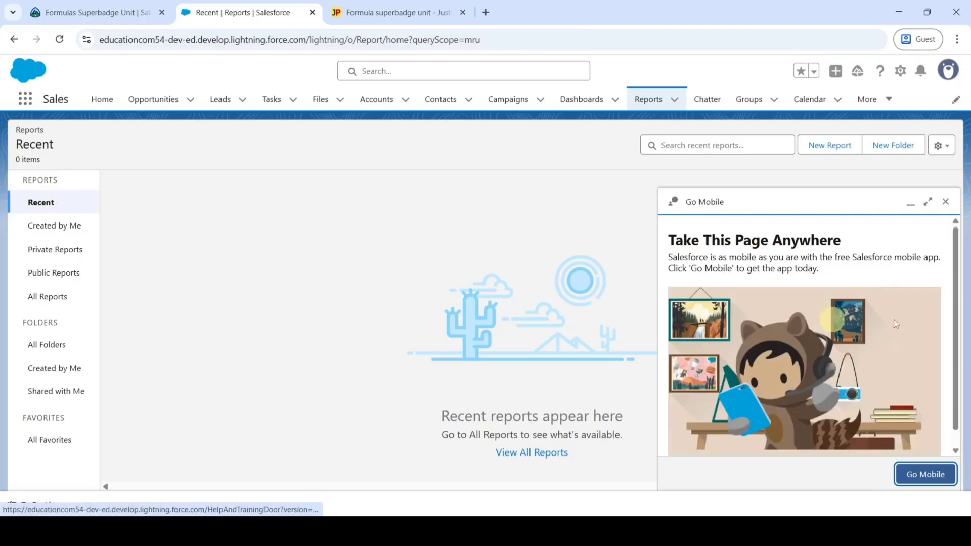
click(943, 201)
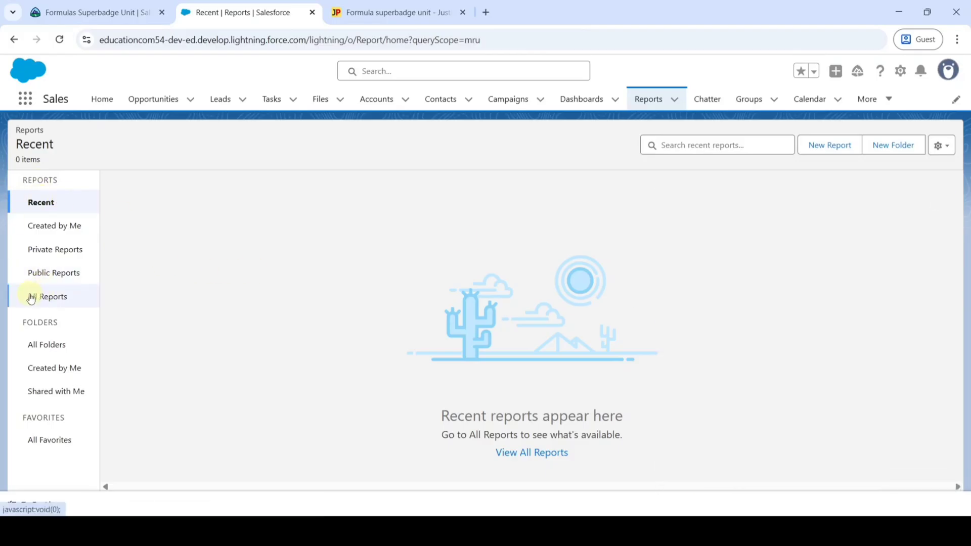
click(52, 302)
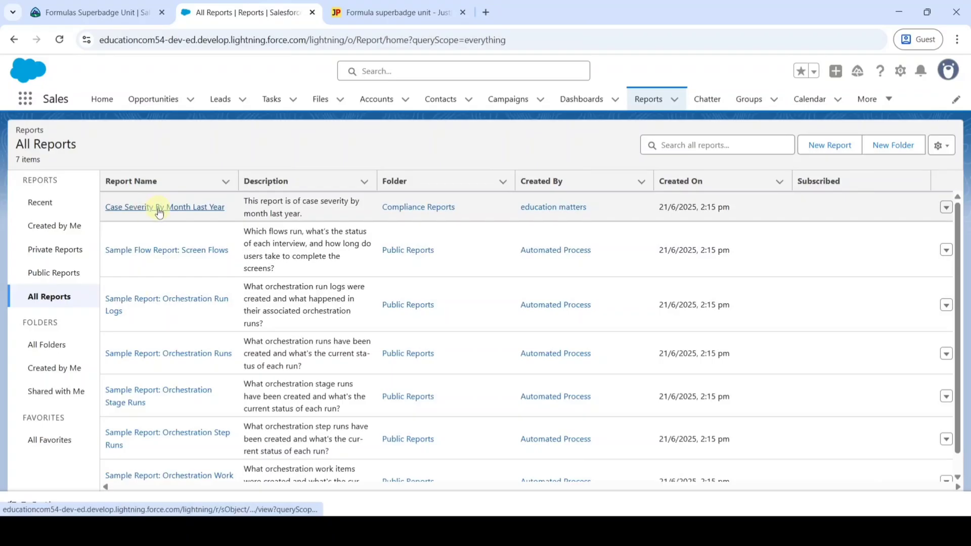
- Open Case Severity By Month Last Year in the report builder and expand the Columns menu
click(158, 211)
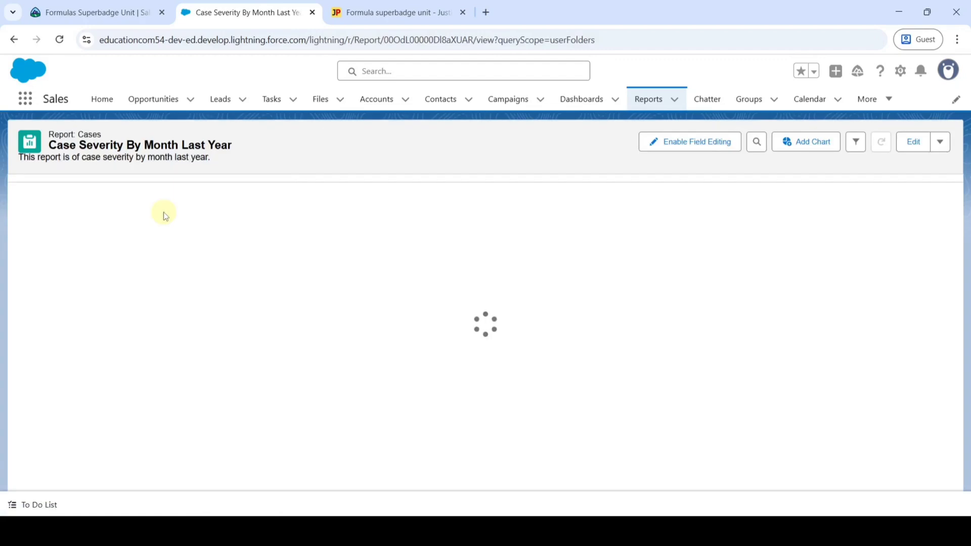
click(915, 143)
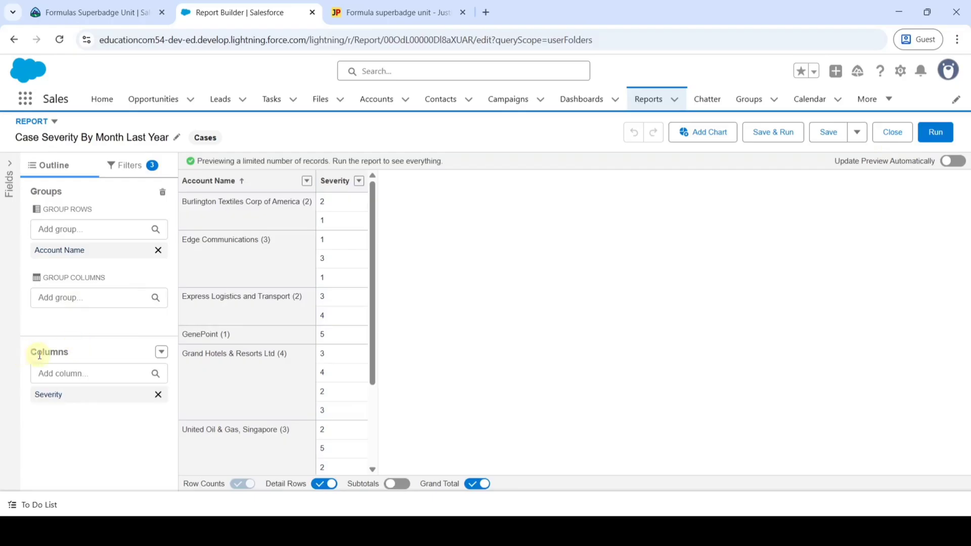
click(160, 353)
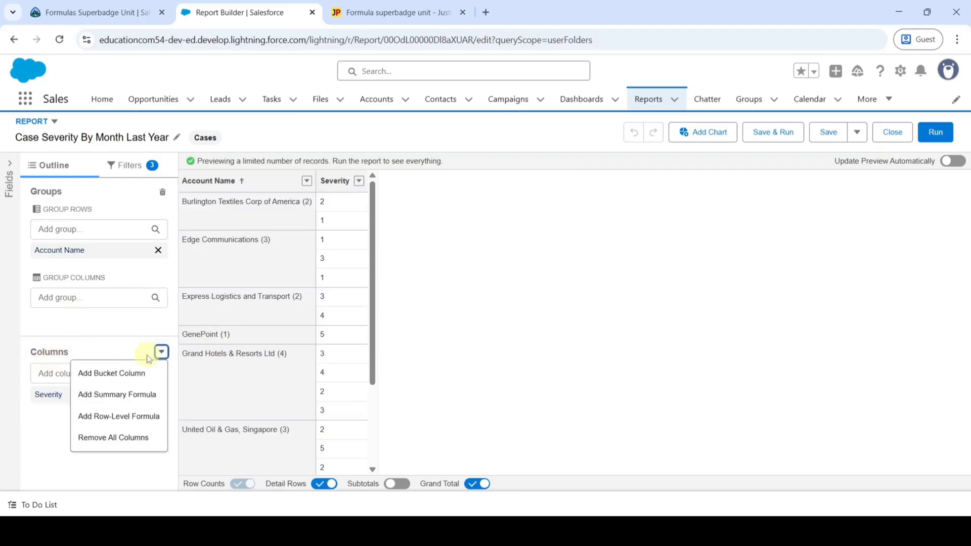
- Add a row-level formula column named and described 'Close Month' with Text output
click(131, 420)
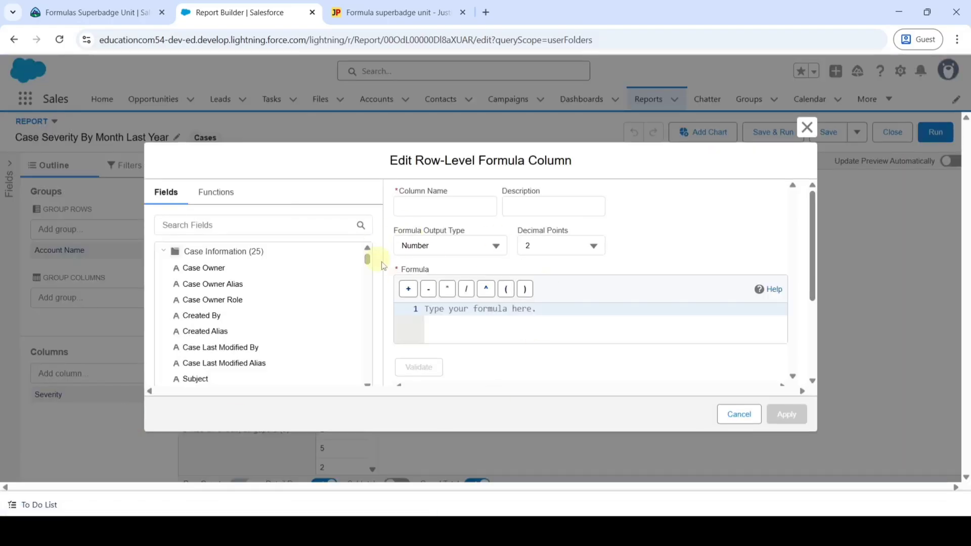
click(107, 14)
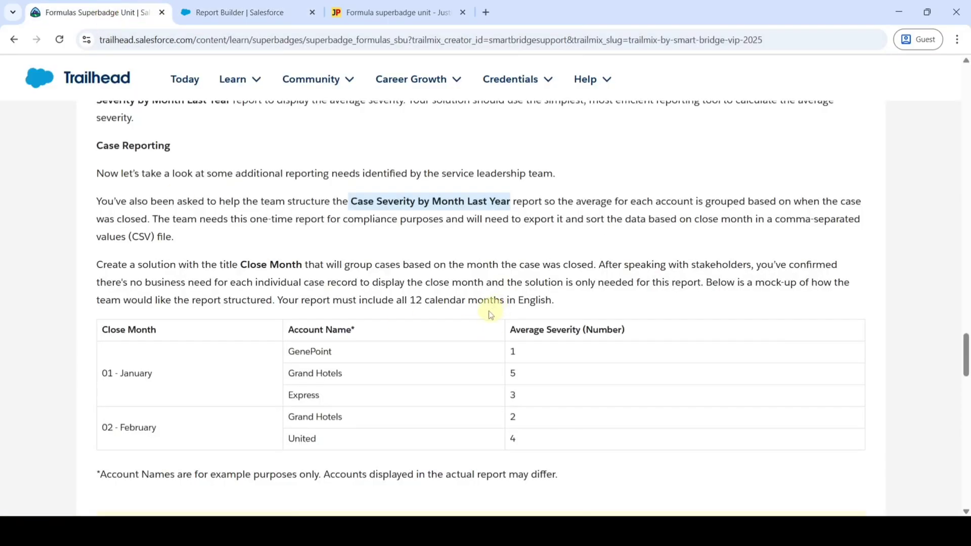
click(243, 263)
drag(251, 262, 302, 265)
key(ctrl+c)
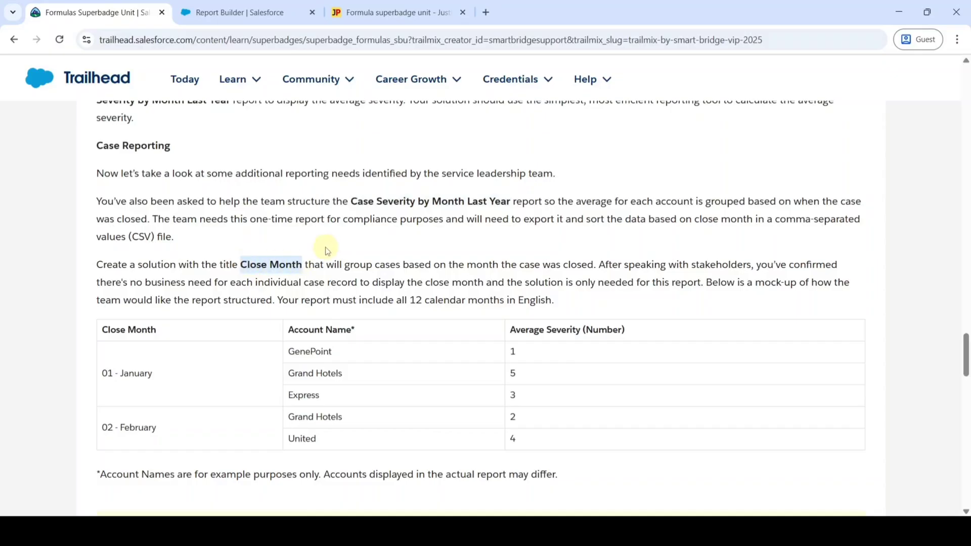
click(238, 12)
click(432, 203)
key(ctrl+v)
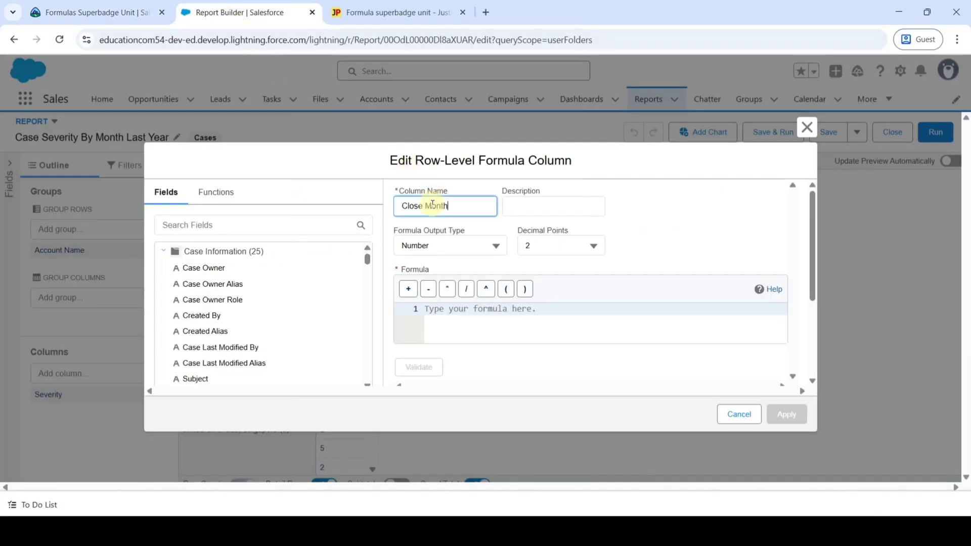
click(534, 204)
key(ctrl+v)
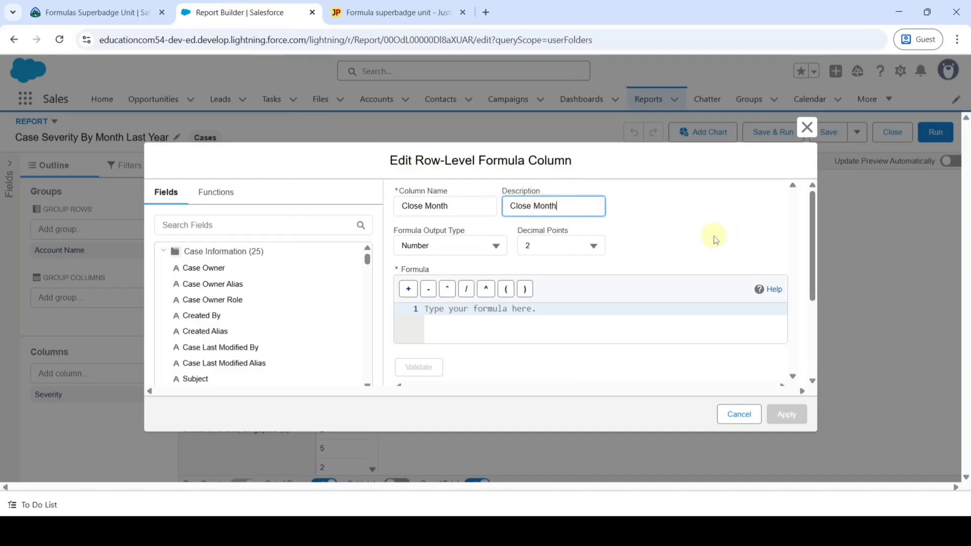
click(687, 228)
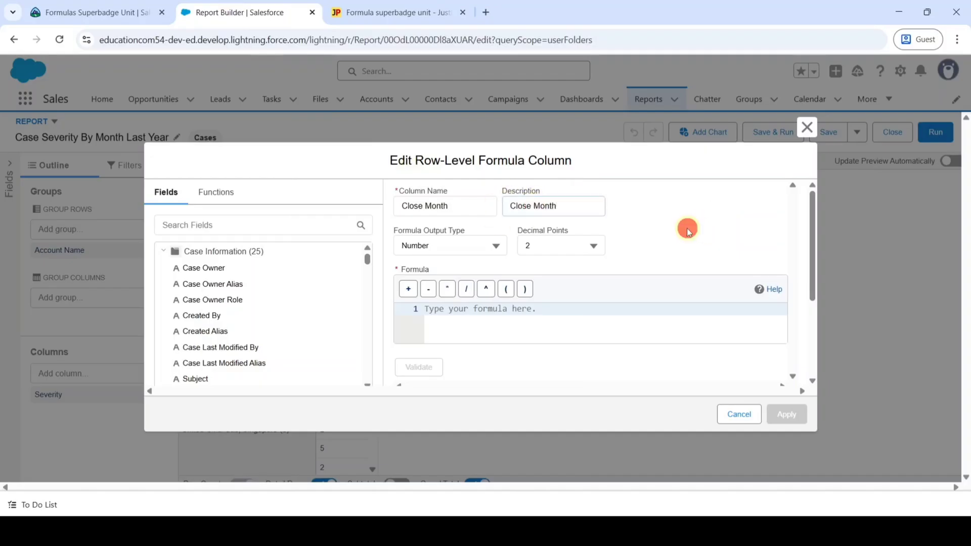
click(444, 246)
click(430, 337)
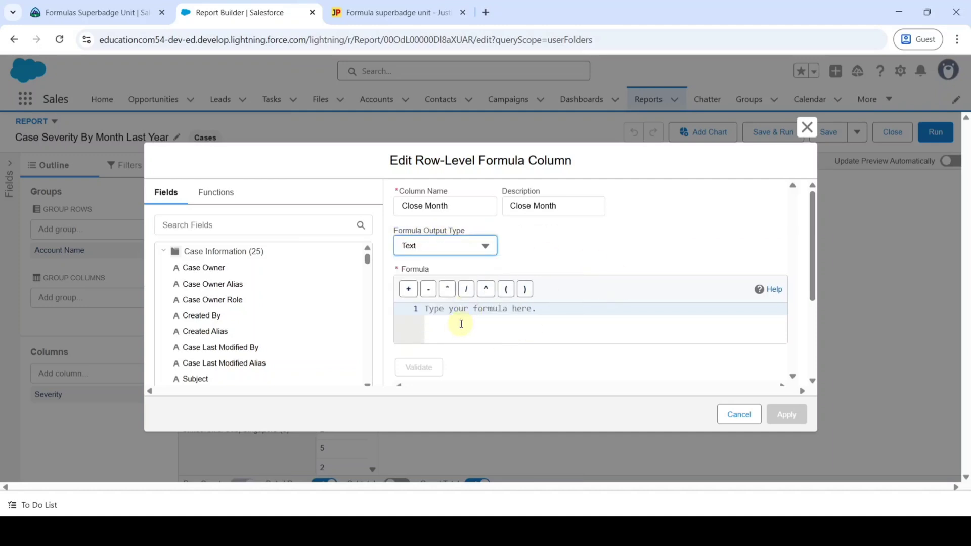
- Copy the Close Date CASE month formula from the justpaste.it notes page
click(394, 12)
scroll(396, 273, down, 4)
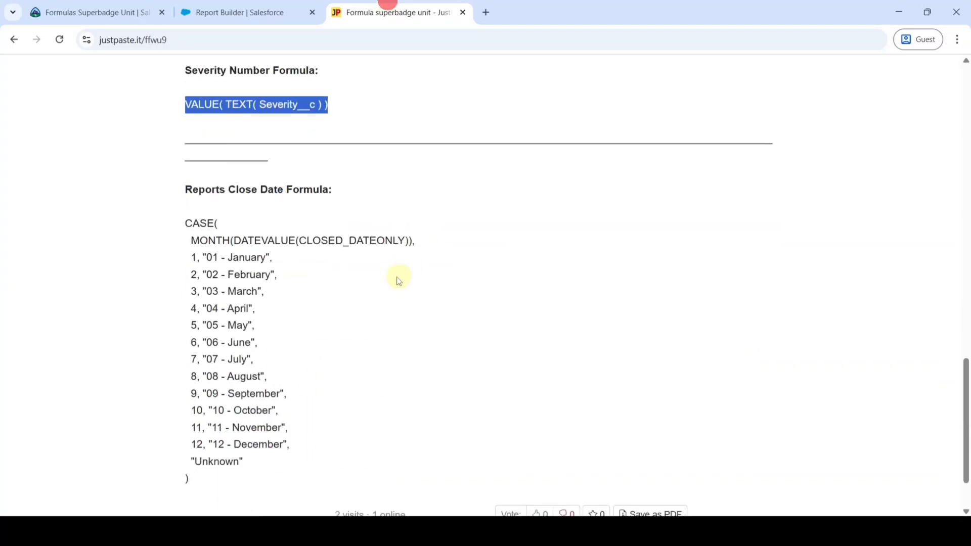
drag(186, 223, 241, 488)
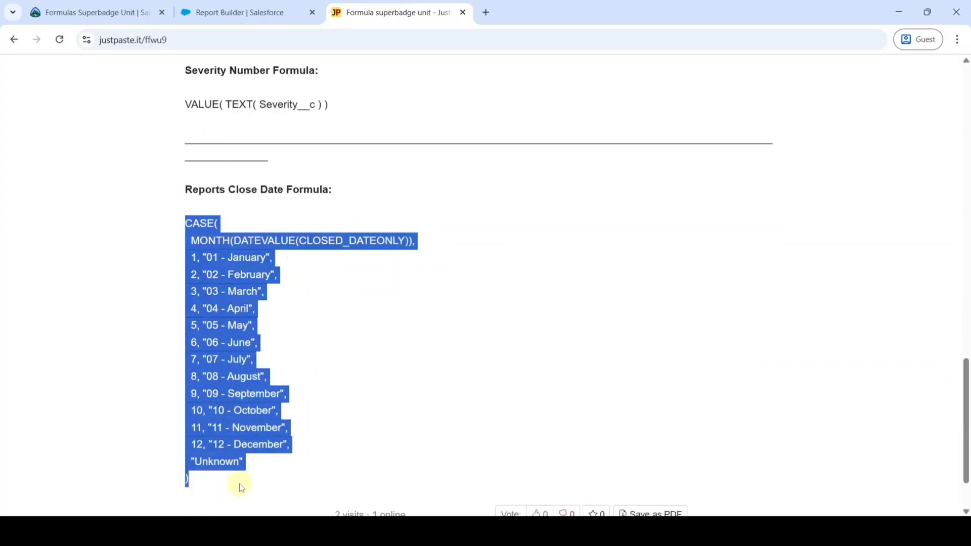
- Paste the month CASE formula into Close Month, validate it, and apply the column
click(228, 7)
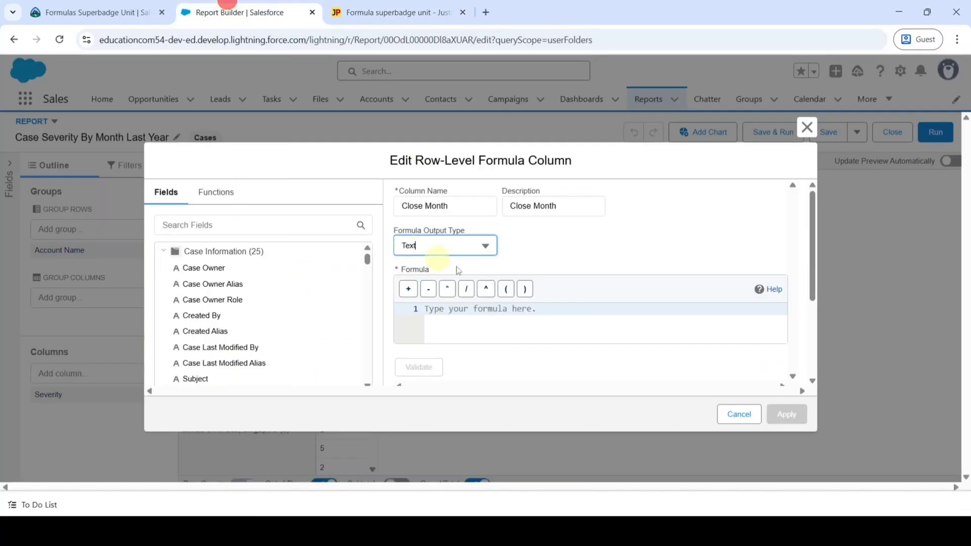
click(491, 312)
text(CASE(   MONTH(CLOSE_DATE),   1, "1 - January",   2, "2 - February",   3, "3 - March",   4, "4 - April",   5, "5 - May",   6, "6 - June",   7, "7 - July",   8, "8 - August",   9, "9 - September",   10, "10 - October",   11, "11 - November",   12, "12 - December",   "Unknown" ))
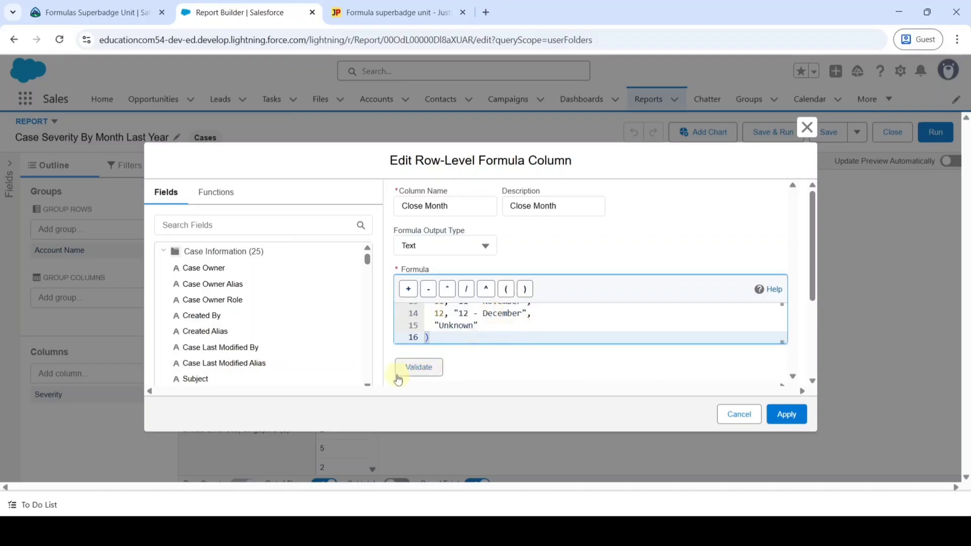
click(419, 368)
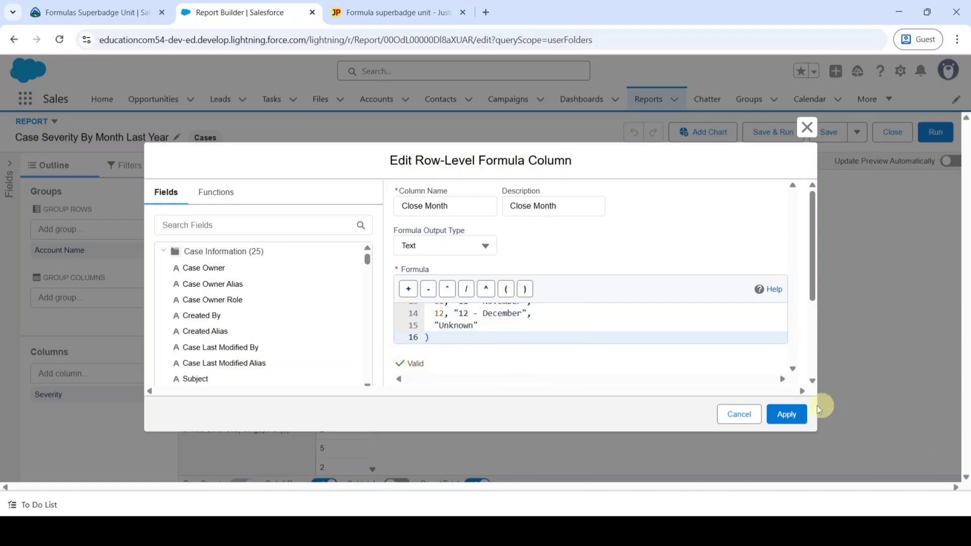
click(794, 415)
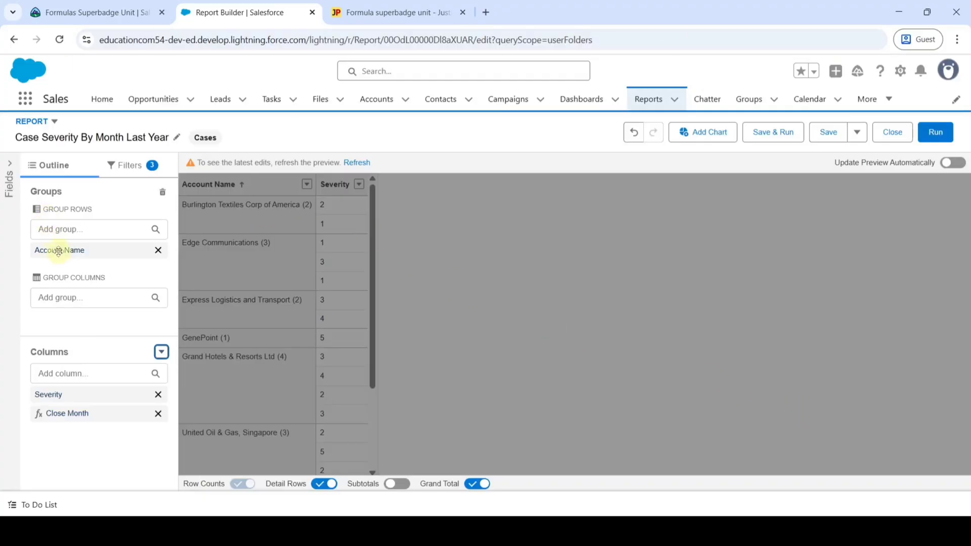
- Remove the Account Name row grouping and group rows by Close Month instead
click(158, 252)
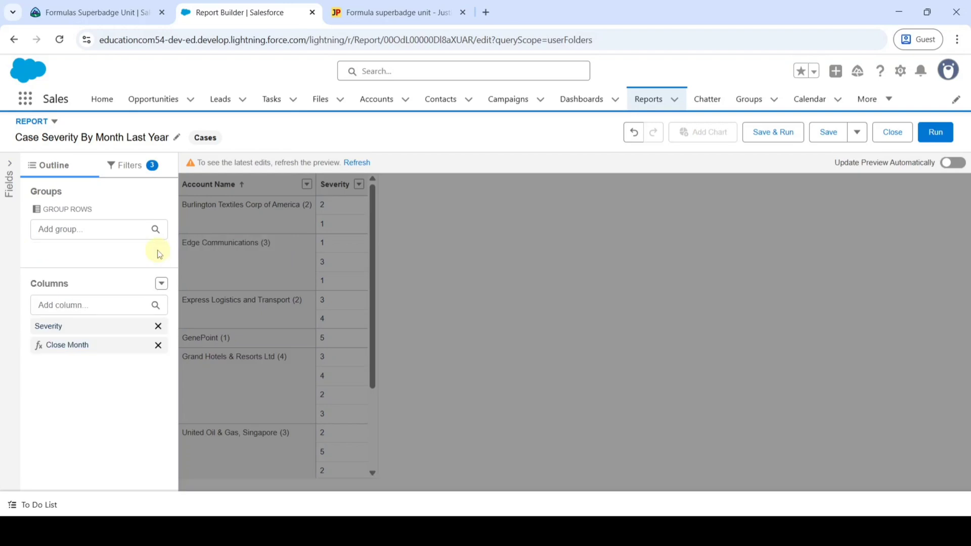
click(66, 224)
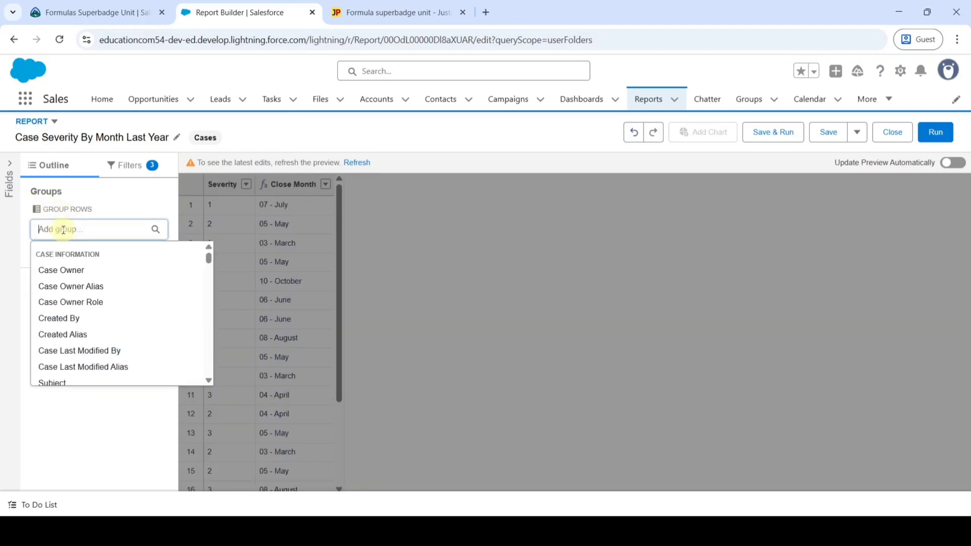
text(close month)
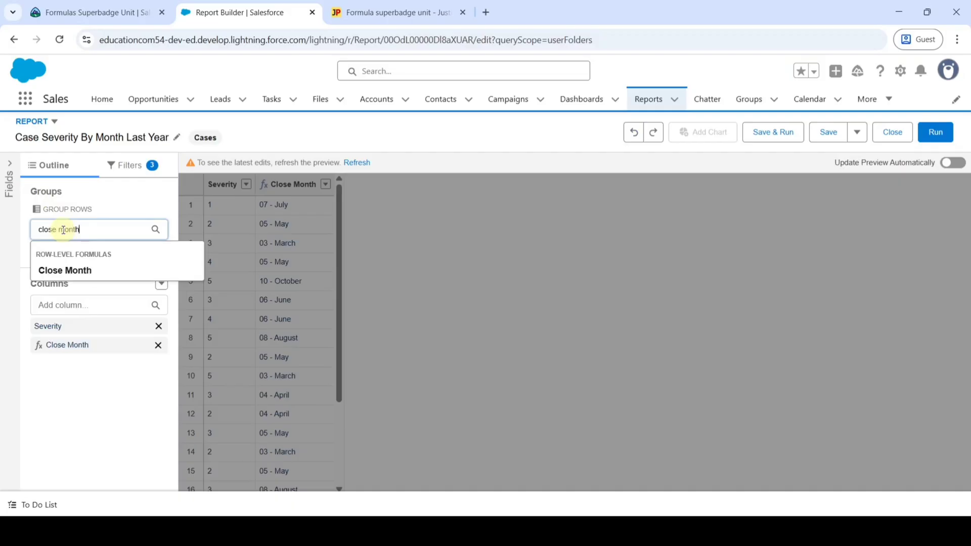
click(71, 270)
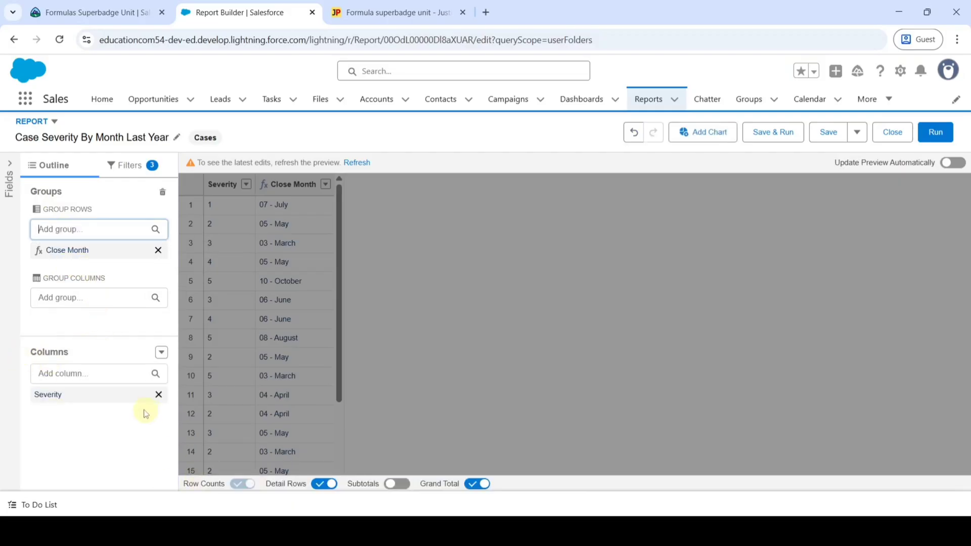
- Replace the Severity column with Account Name and Severity Number, then refresh the preview
click(158, 396)
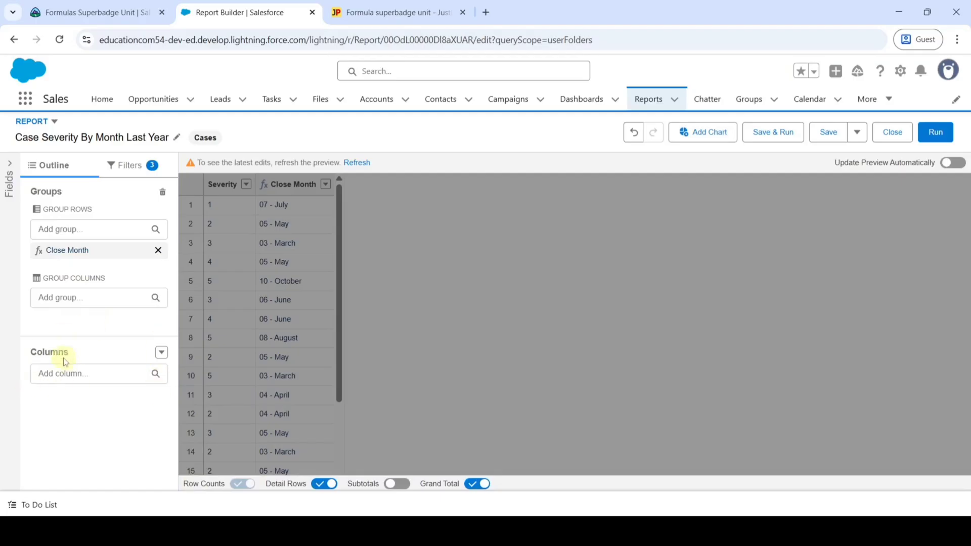
click(57, 374)
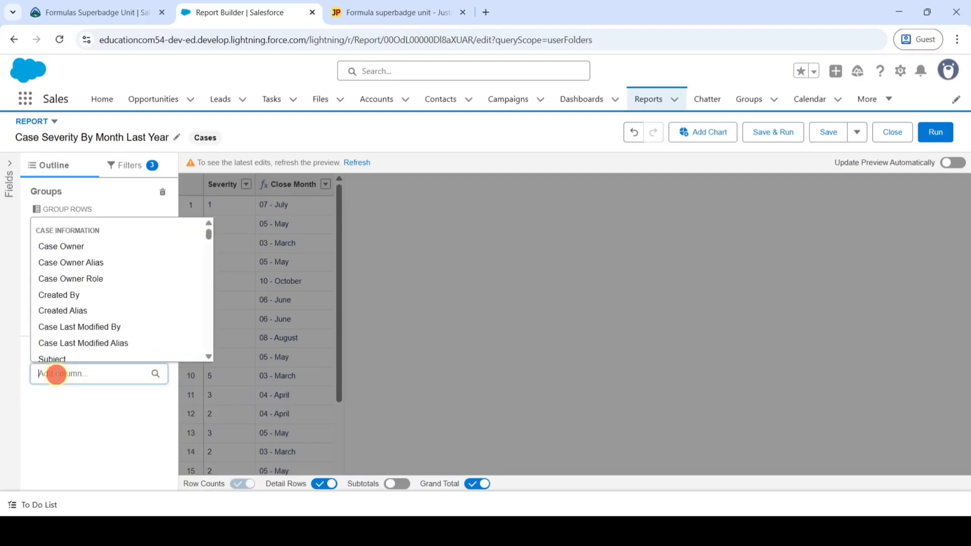
text(accou)
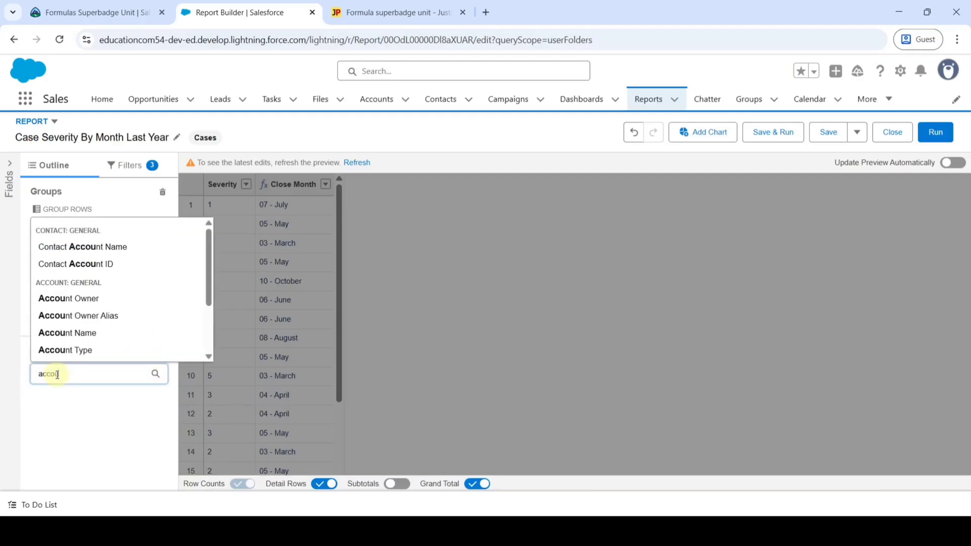
text(nt nam)
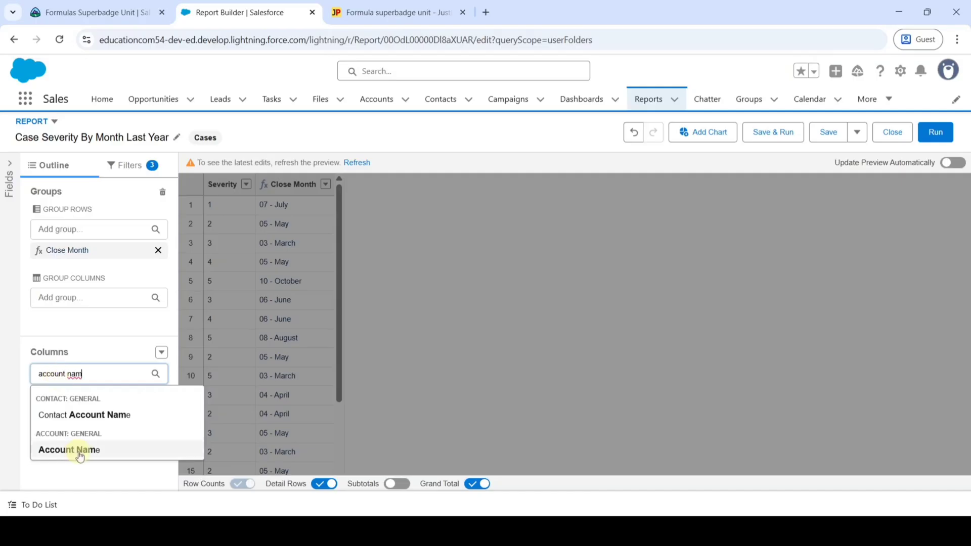
click(61, 447)
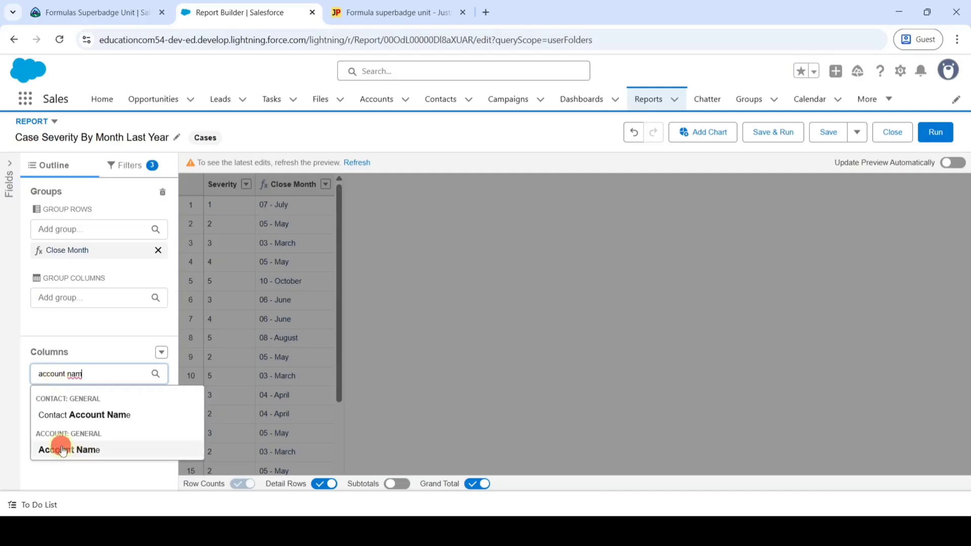
click(60, 374)
text(severity)
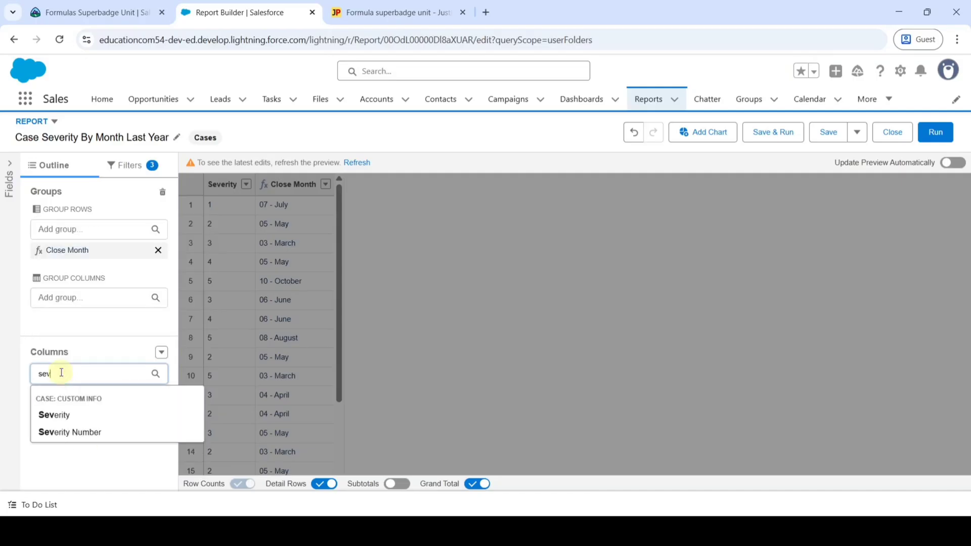
click(66, 433)
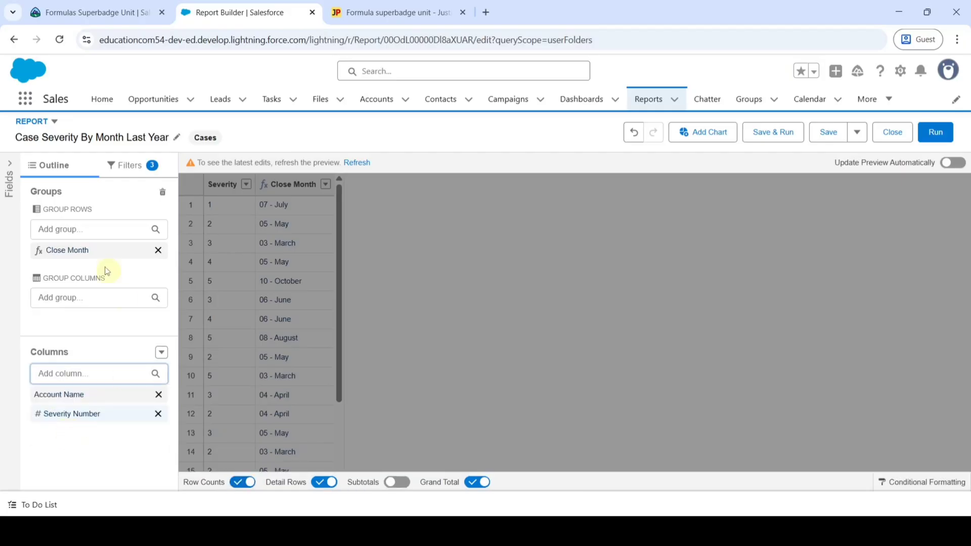
click(358, 167)
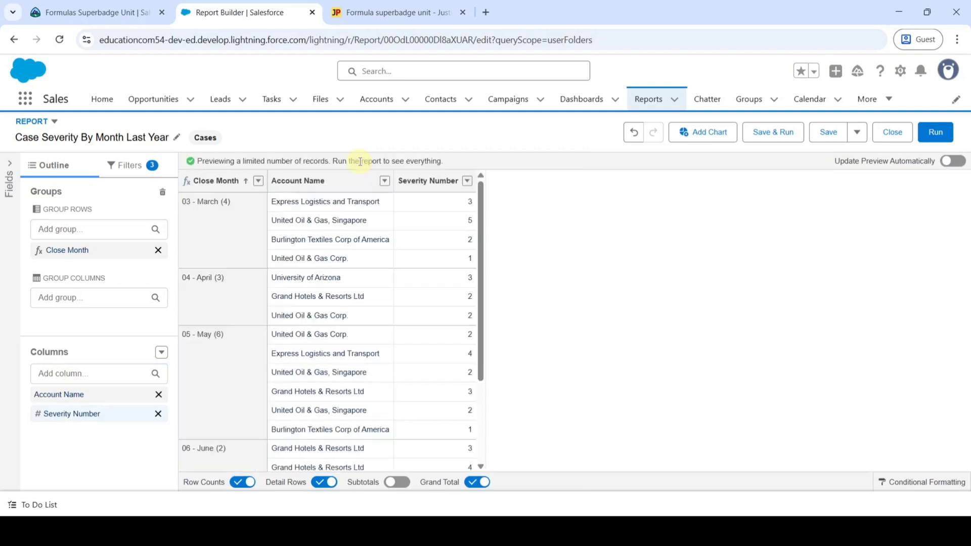
- Summarize Severity Number by Average alongside Sum and refresh the preview
click(467, 181)
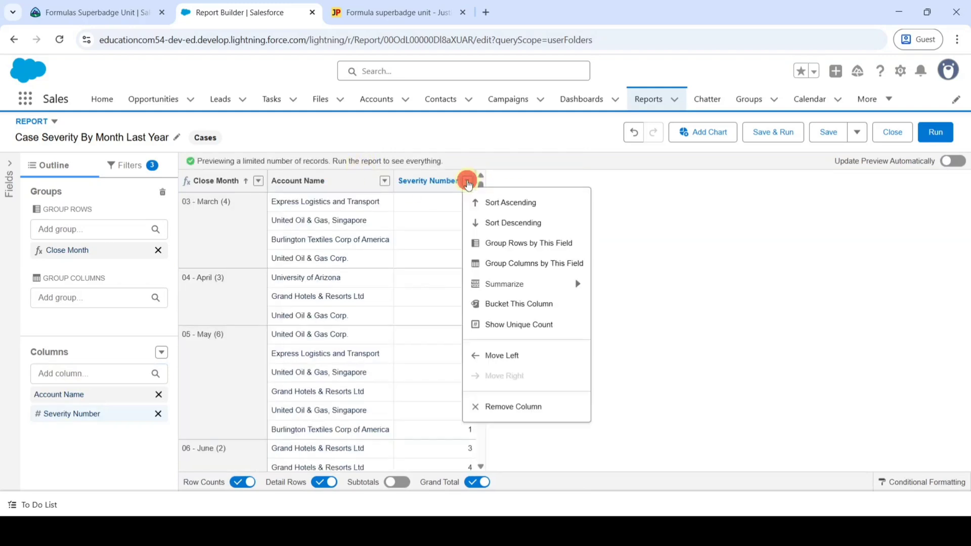
mouse_move(518, 283)
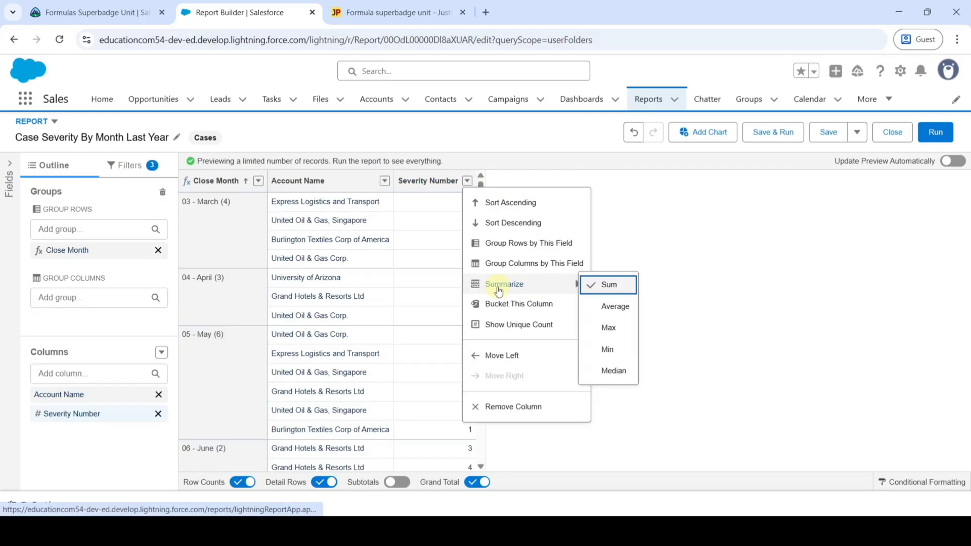
click(598, 309)
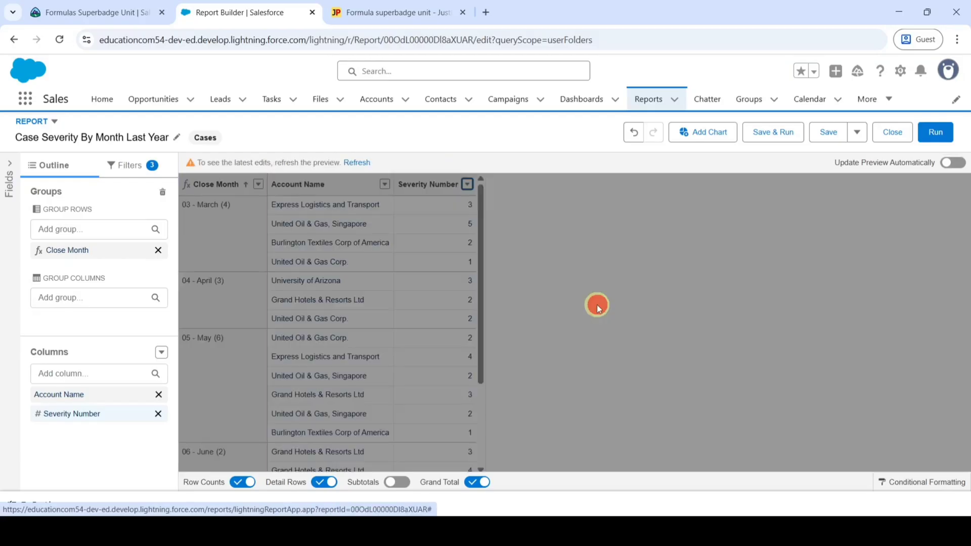
click(352, 163)
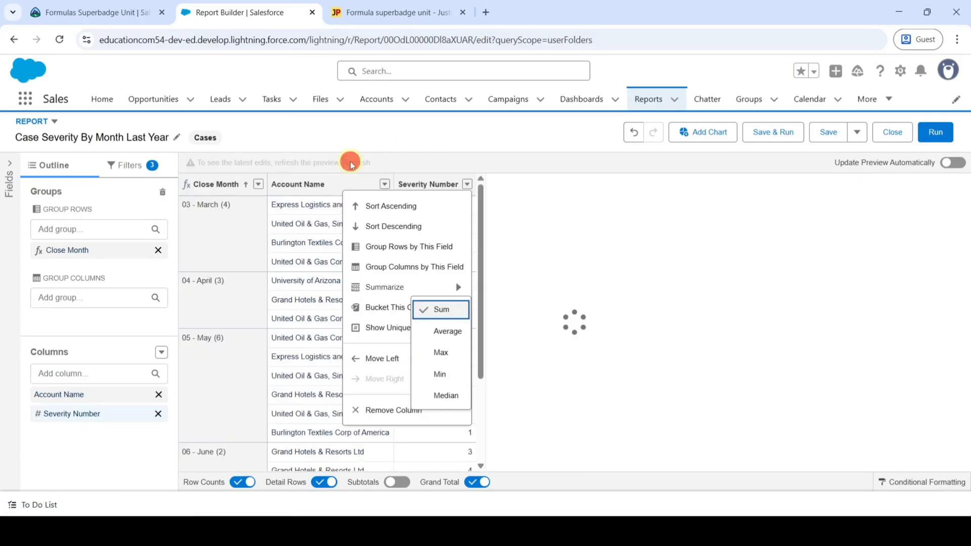
click(468, 182)
mouse_move(513, 286)
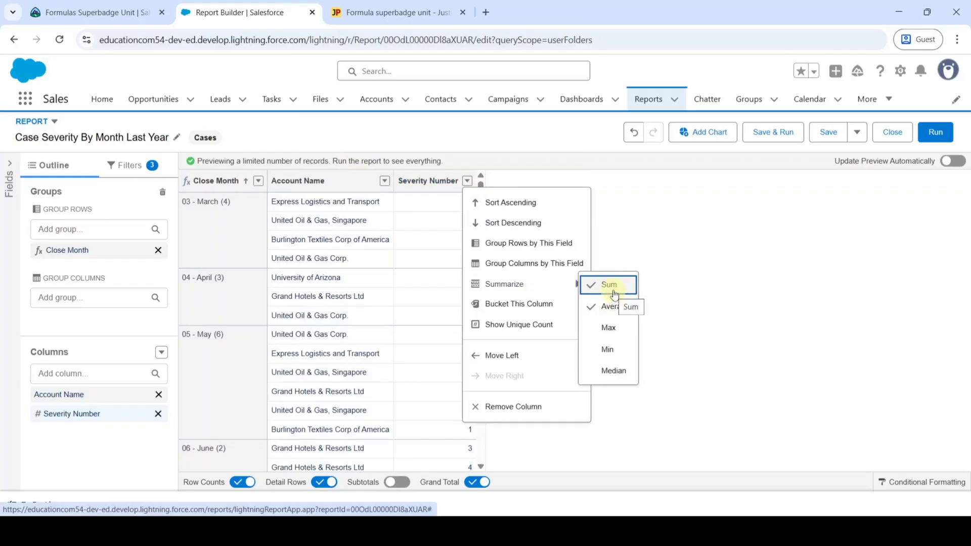
- Save the report and return to the Trailhead superbadge challenge list
click(828, 133)
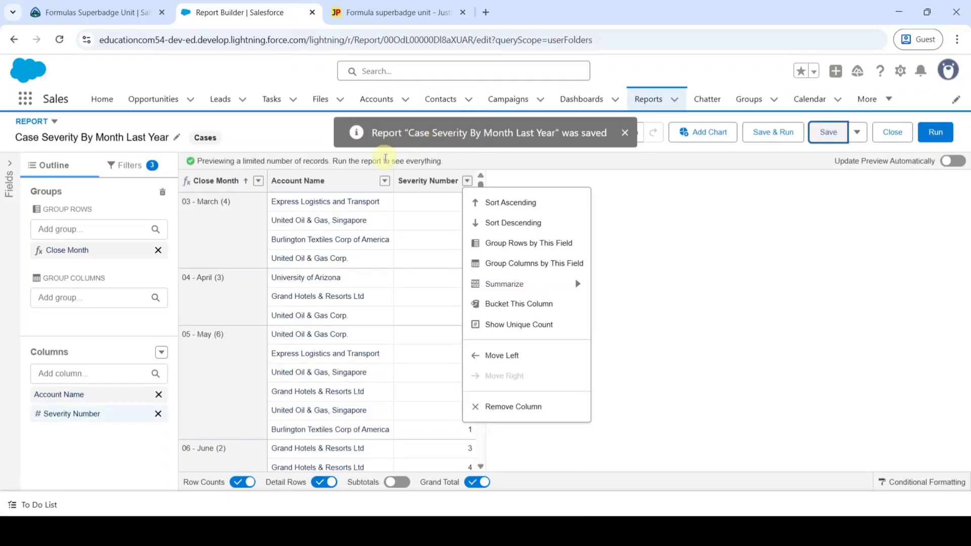
click(97, 13)
scroll(663, 321, down, 15)
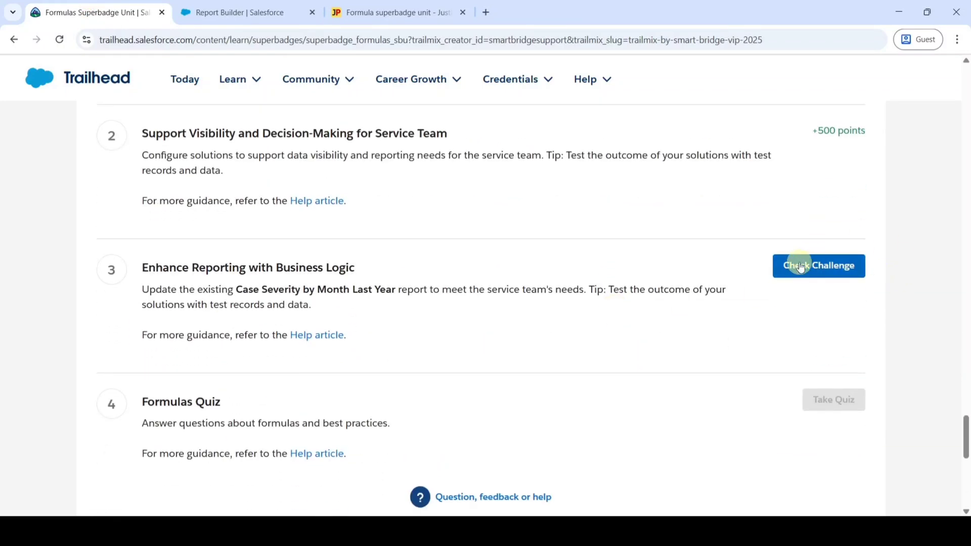
- Check the Enhance Reporting with Business Logic challenge to earn +500 points
click(800, 266)
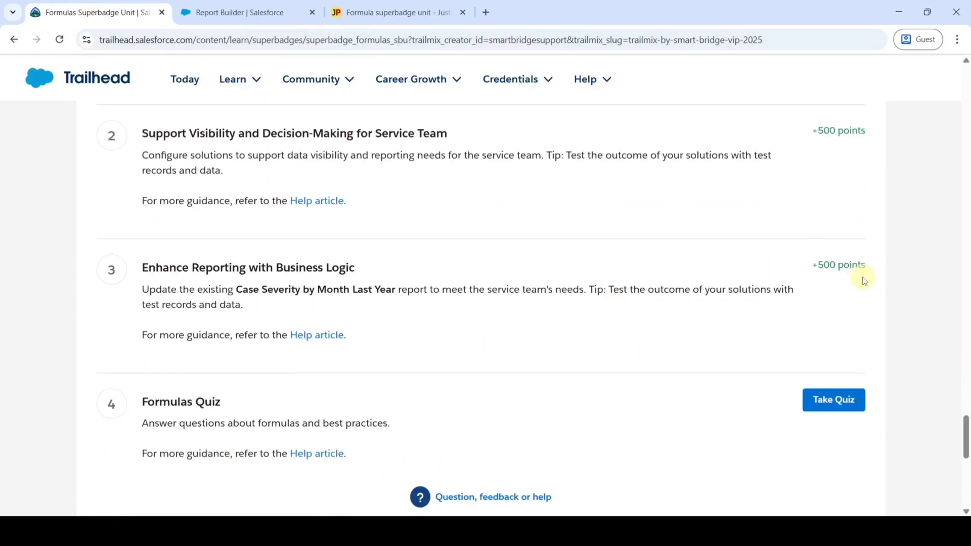